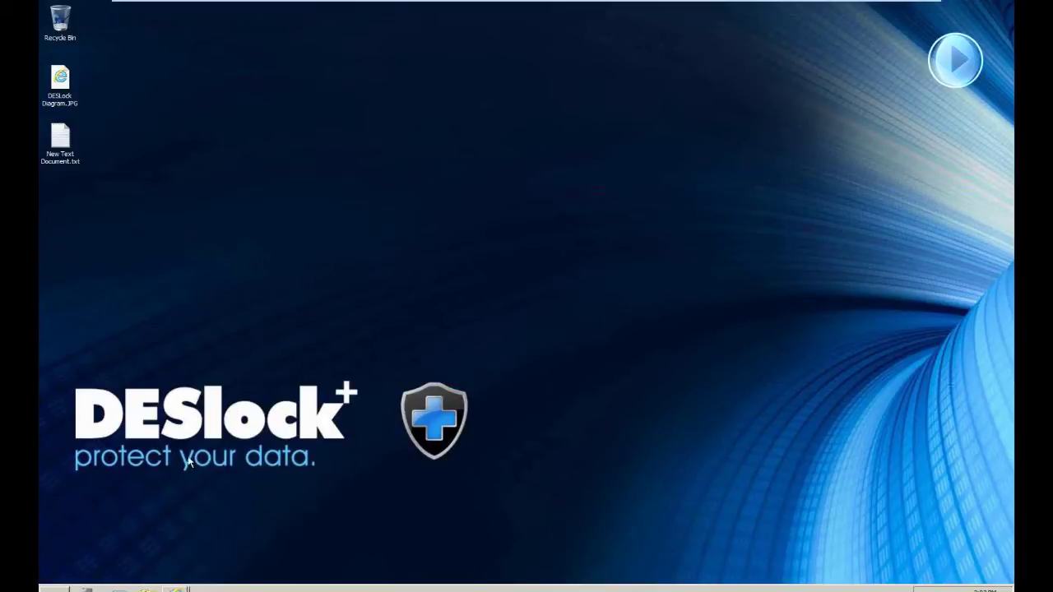
- Open the Start menu to find DESlock+ Enterprise Server
left_click(55, 589)
- Launch the DESlock+ Enterprise Server (Local) console, listing users Fred and Sara without licences
left_click(138, 329)
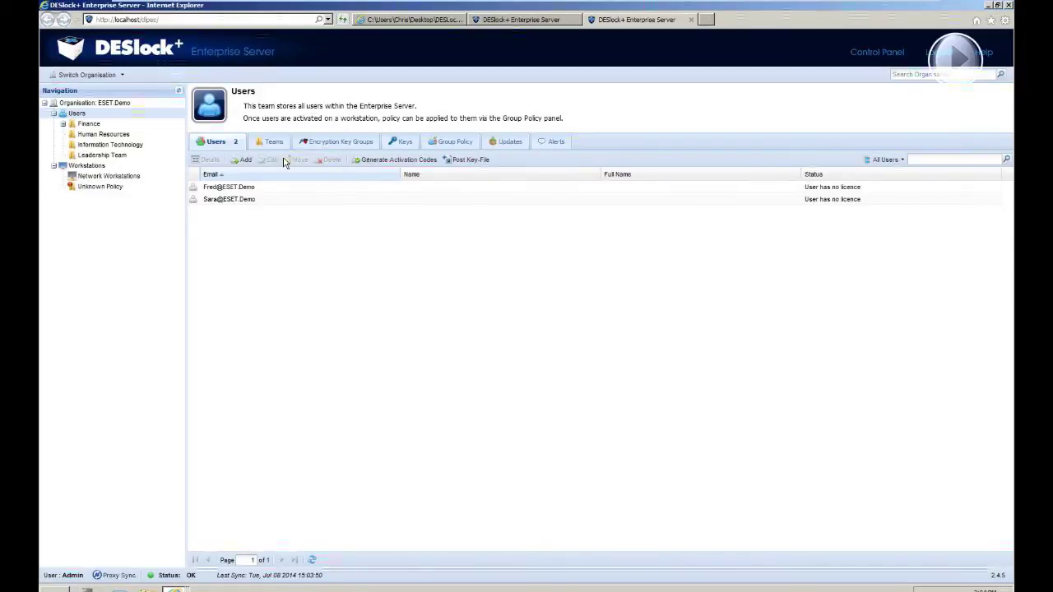
- Check the Leadership Team's keys and group policy (minimum password length 8), then view the network diagram
left_click(347, 143)
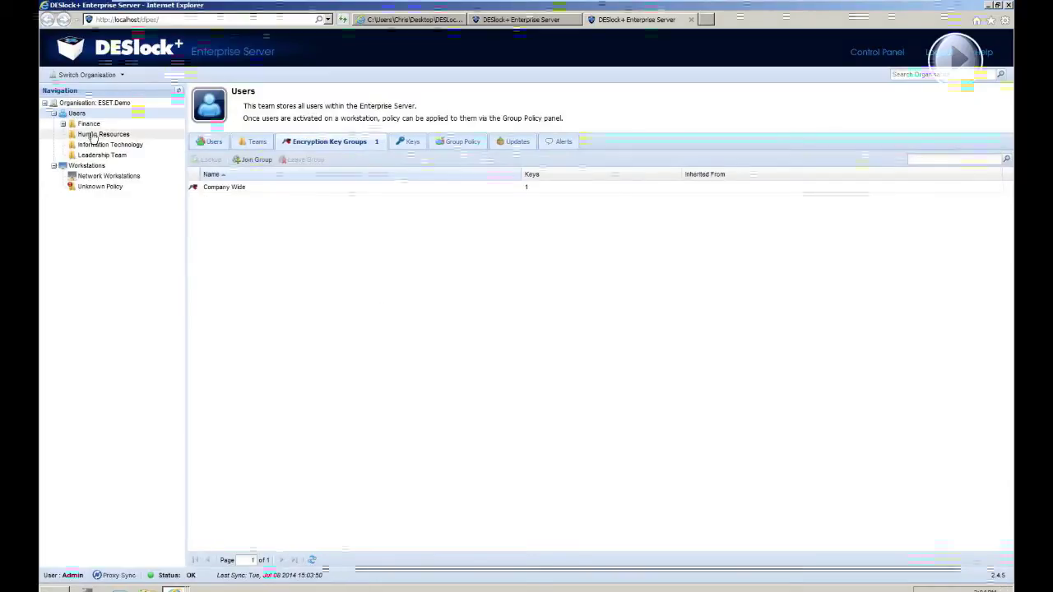
left_click(97, 137)
left_click(99, 154)
left_click(413, 142)
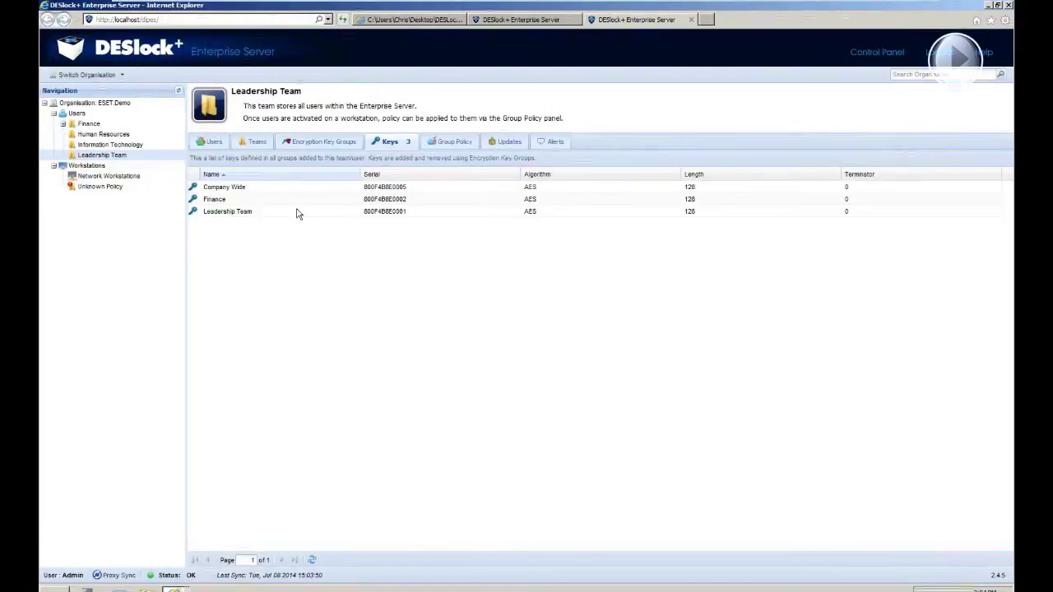
left_click(453, 143)
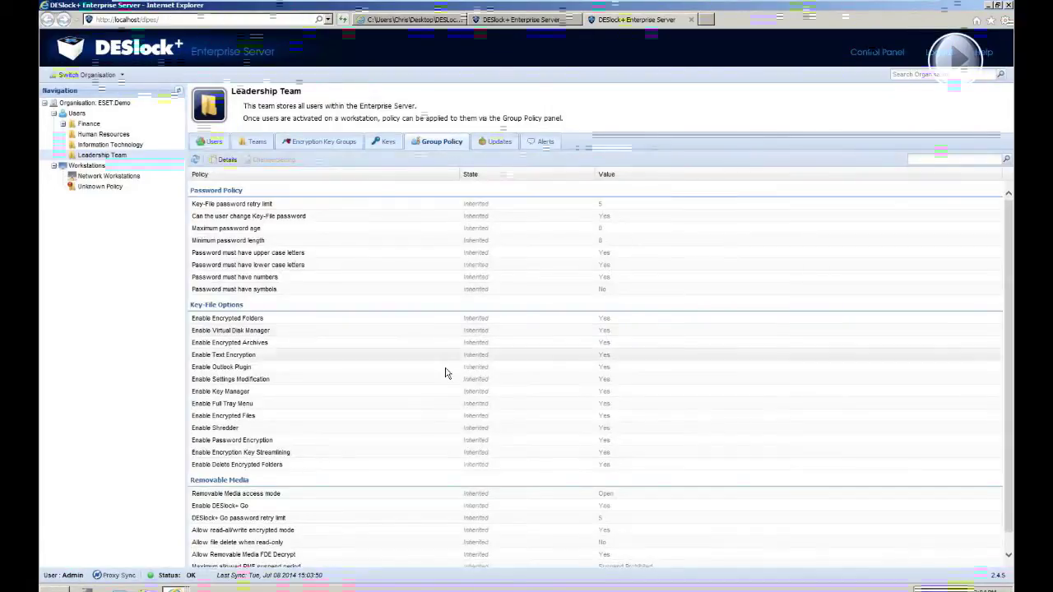
scroll(448, 385, "down", 1)
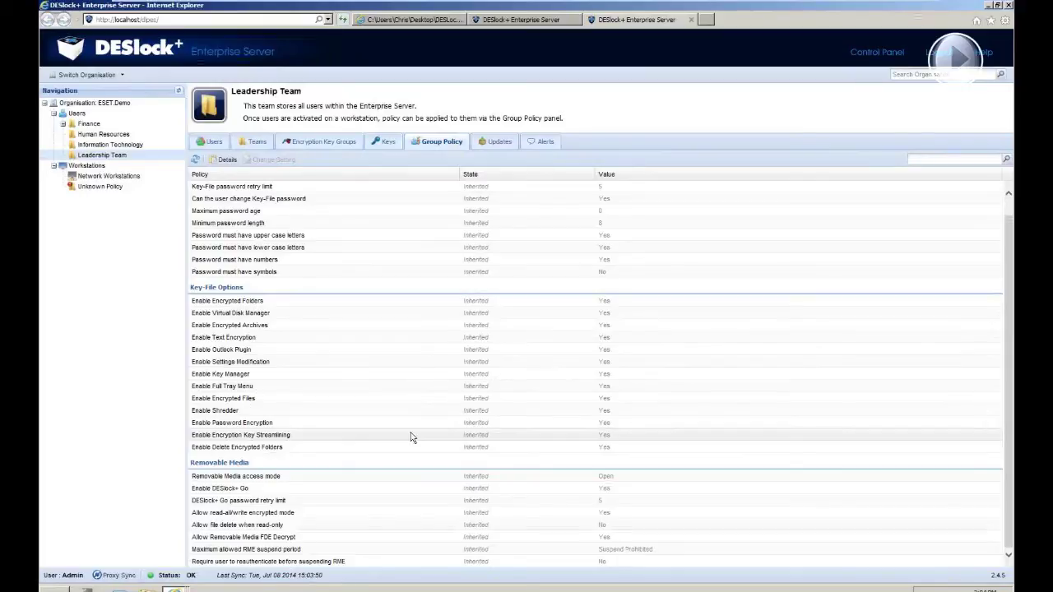
left_click(411, 20)
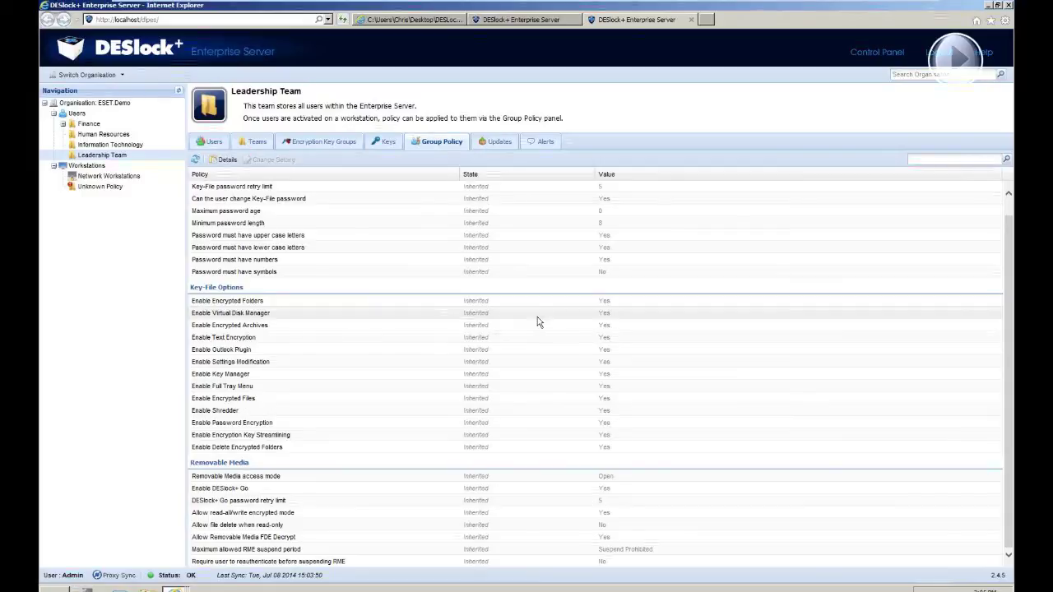
- Show the Finance team's group policy settings in the navigation tree
left_click(89, 124)
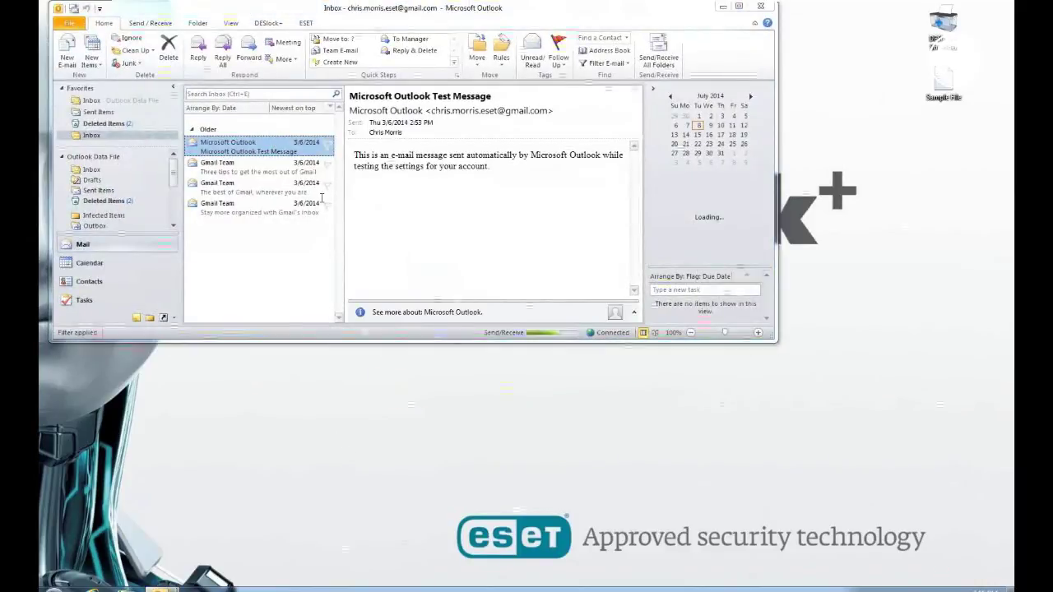
- Open the Microsoft Outlook Test Message from the Inbox in its own window
double_click(345, 225)
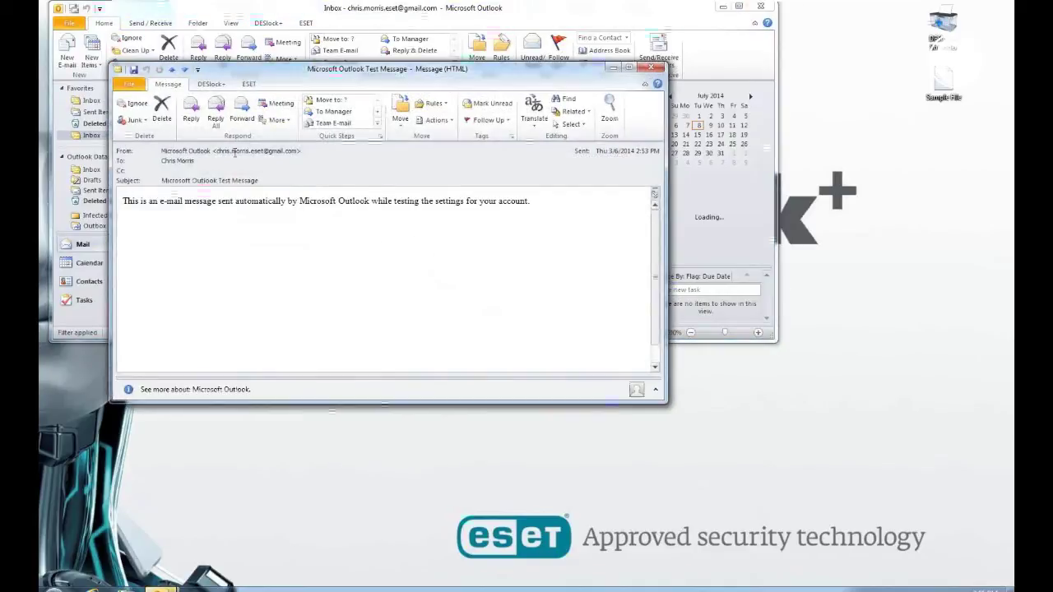
- Use DESlock+ Encrypt Now with the Company Wide key to encrypt the message body
left_click(211, 83)
left_click(230, 113)
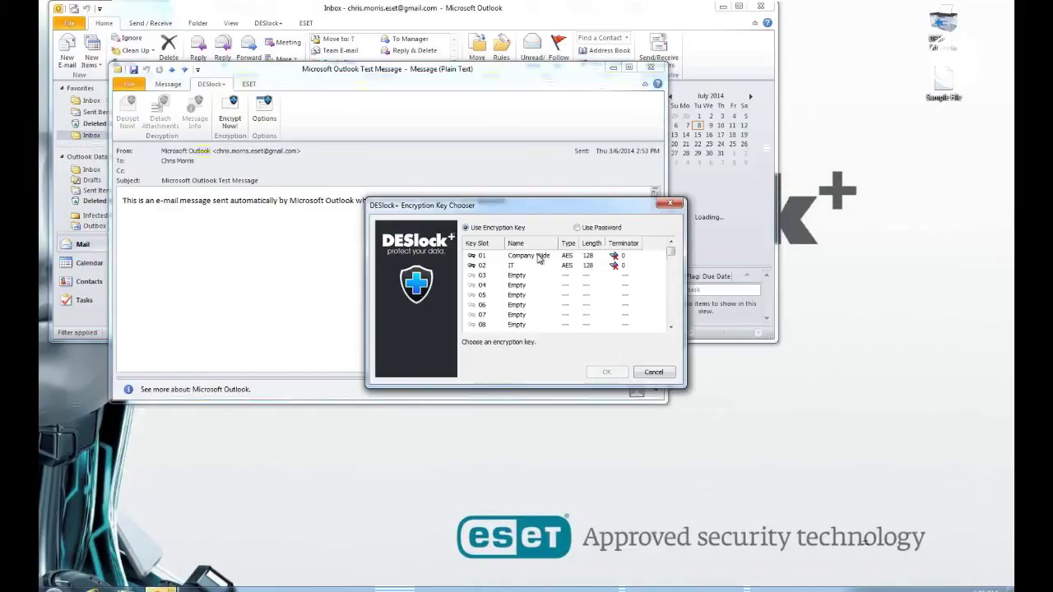
double_click(539, 257)
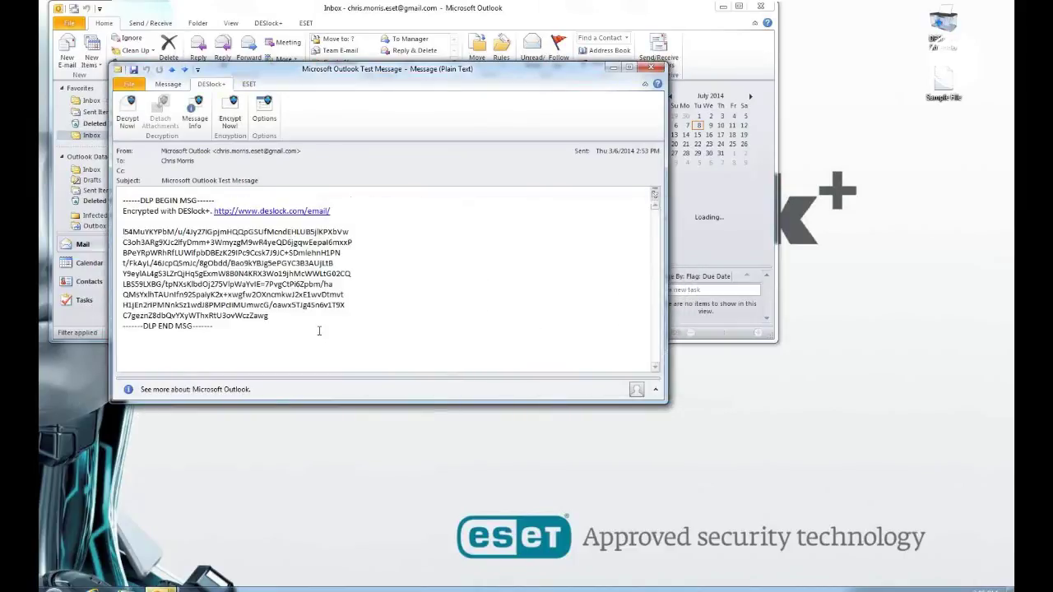